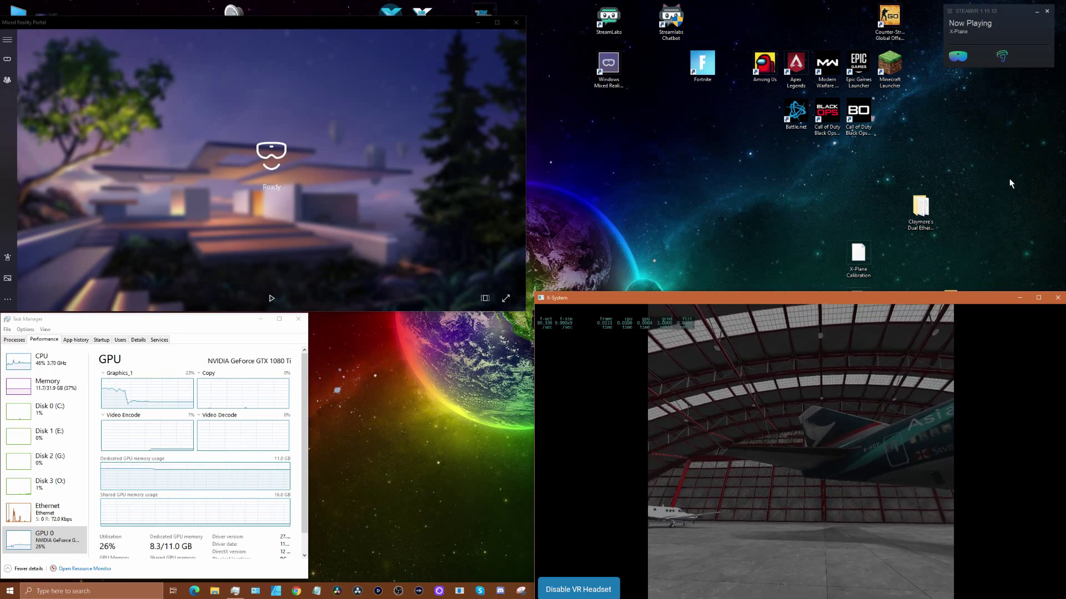
- Review the SteamVR general and video settings, including the per-application video settings for X-Plane
left_click(951, 11)
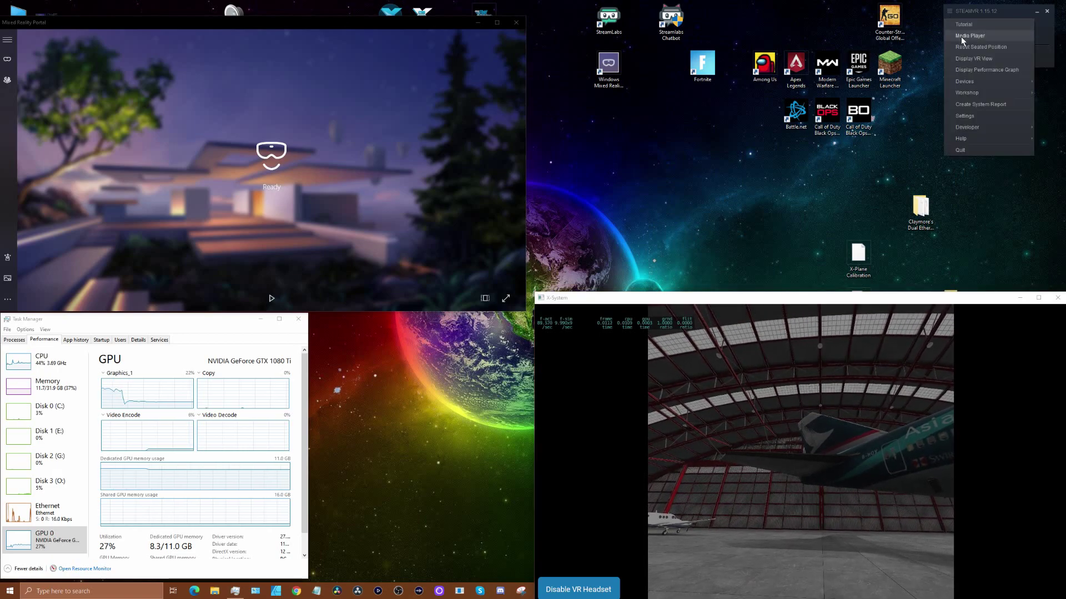
left_click(974, 114)
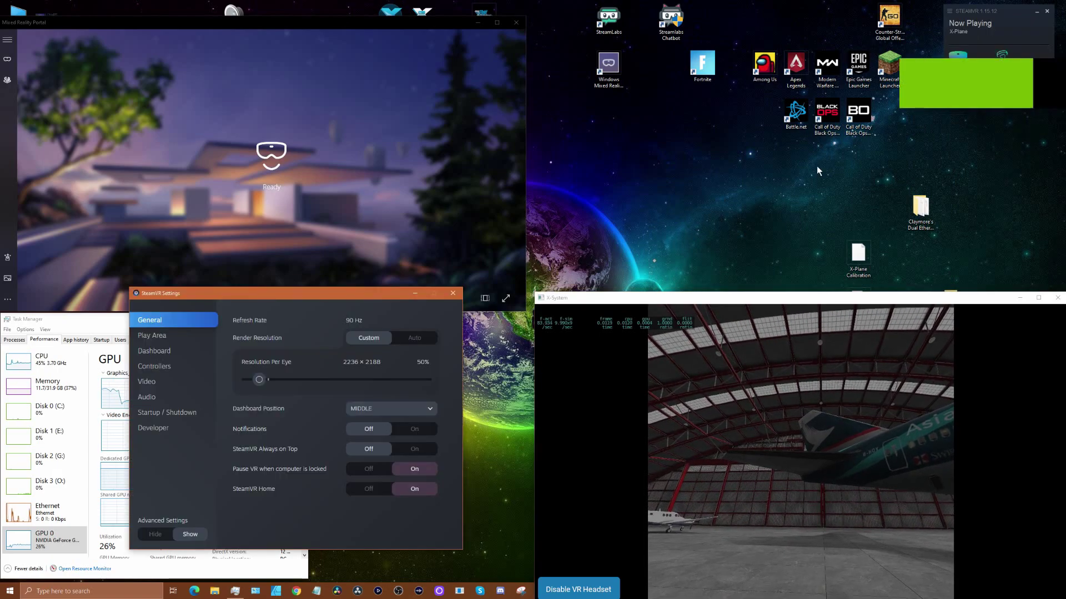
left_click_drag(401, 302, 720, 135)
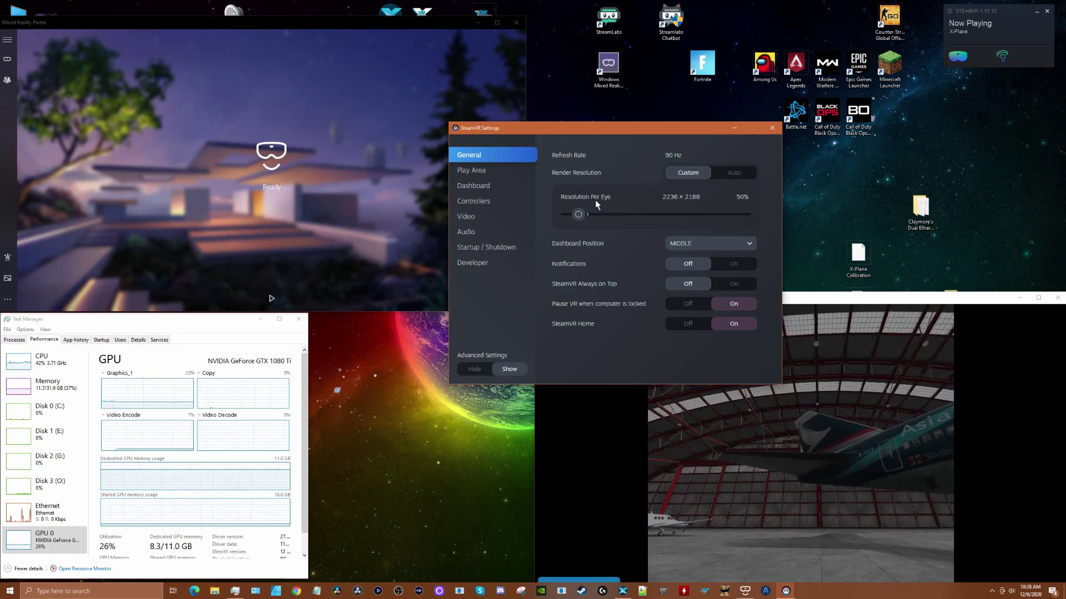
left_click(469, 218)
left_click(654, 265)
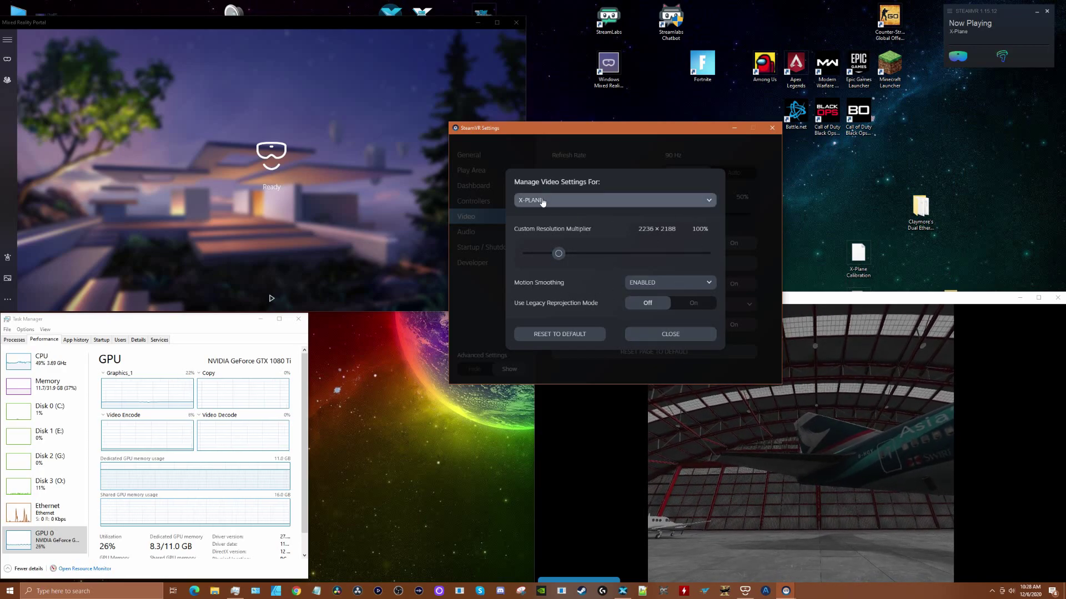
left_click(664, 333)
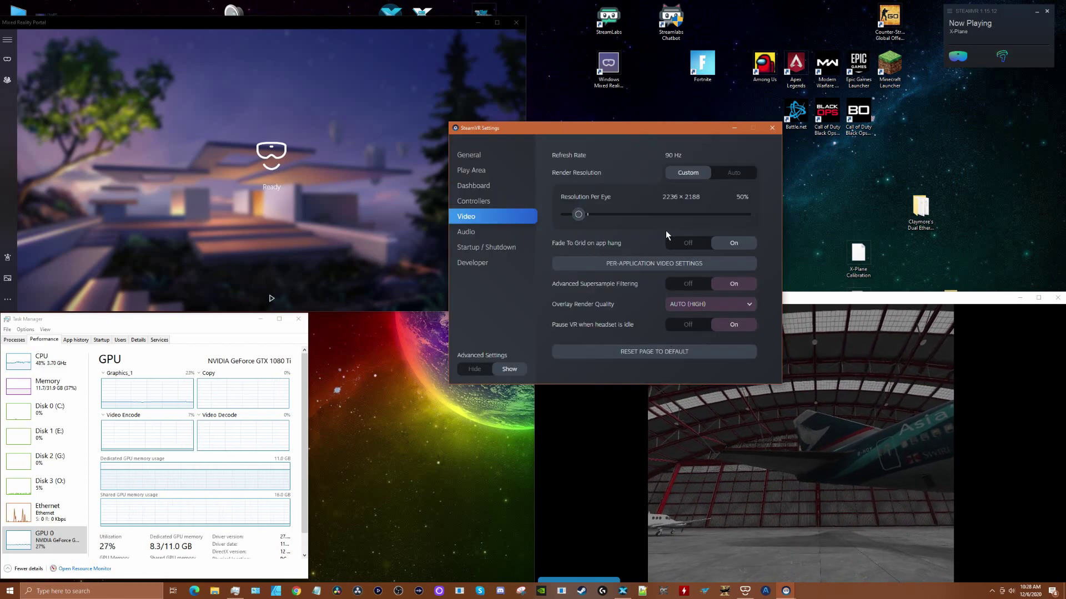
left_click(739, 372)
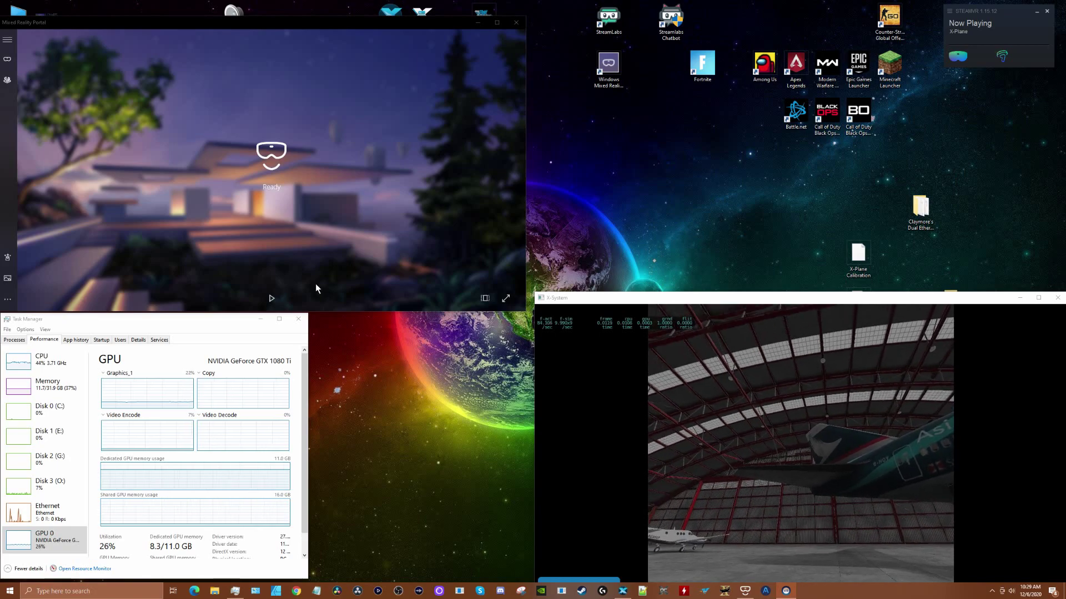
- Review the headset display settings for visual quality, resolution and calibration in Mixed Reality Portal, then close them
left_click(8, 299)
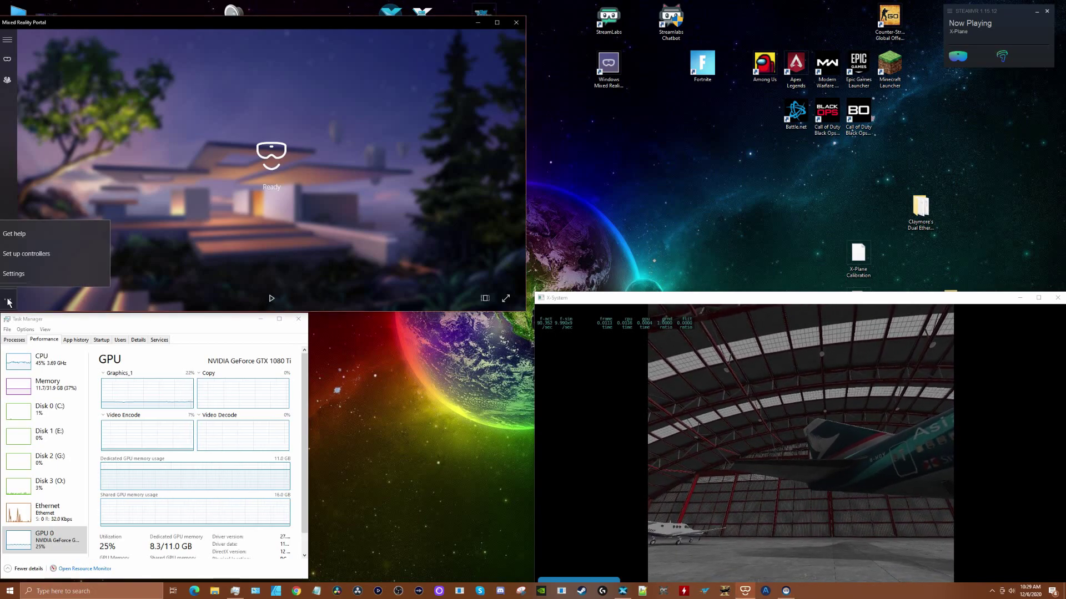
left_click(18, 274)
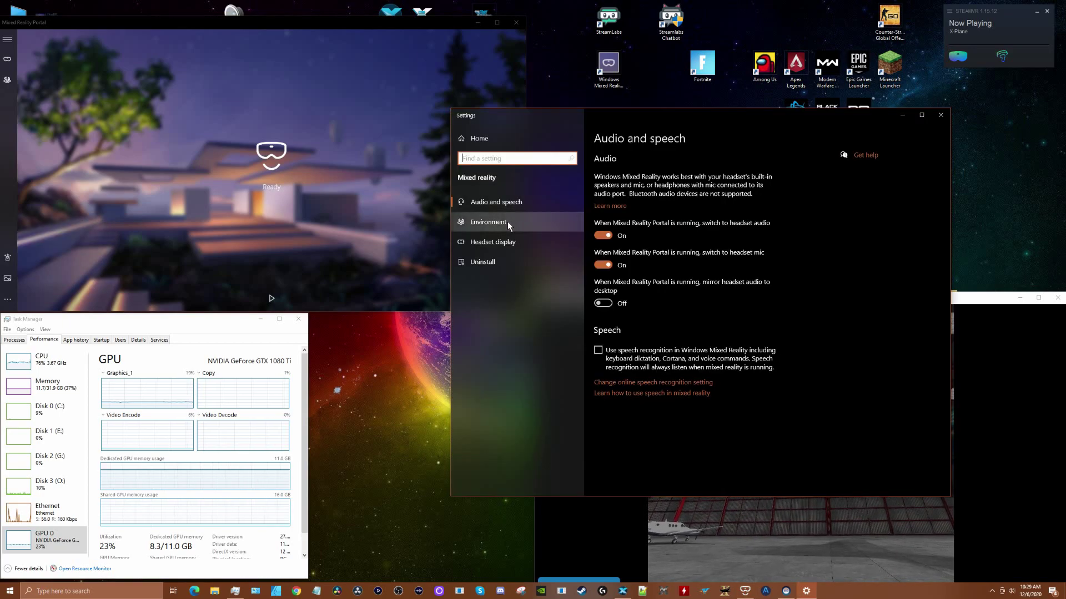
left_click(506, 242)
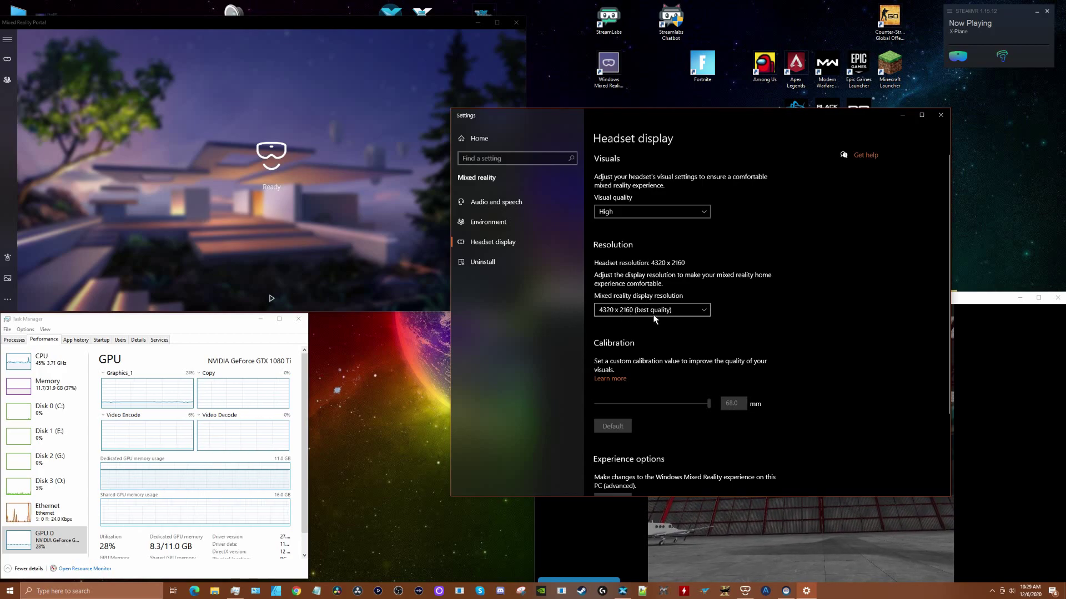
scroll(824, 437, "down", 3)
scroll(824, 438, "up", 3)
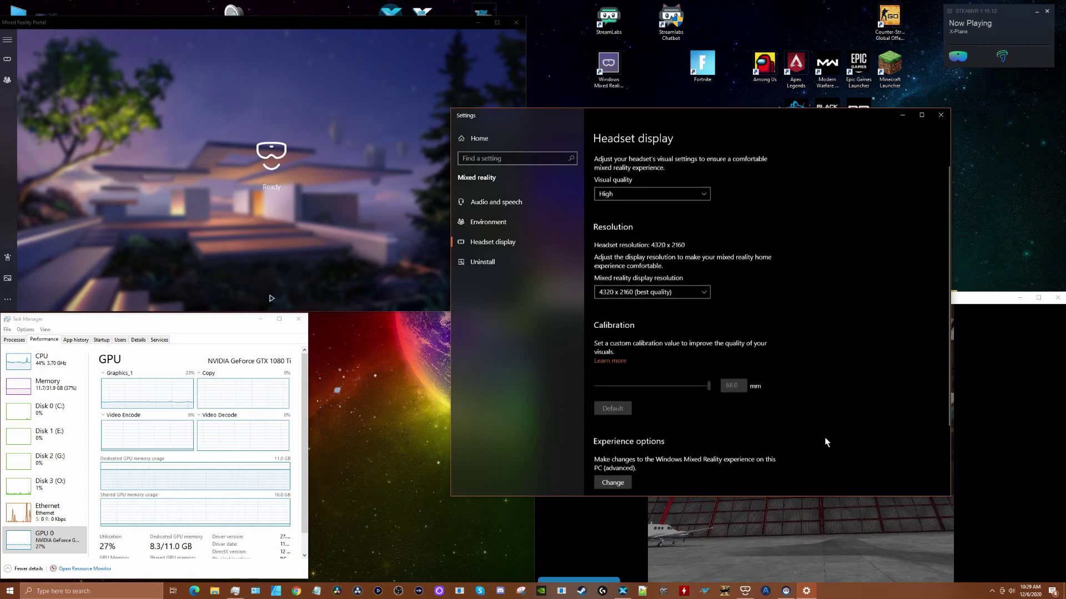
left_click(940, 115)
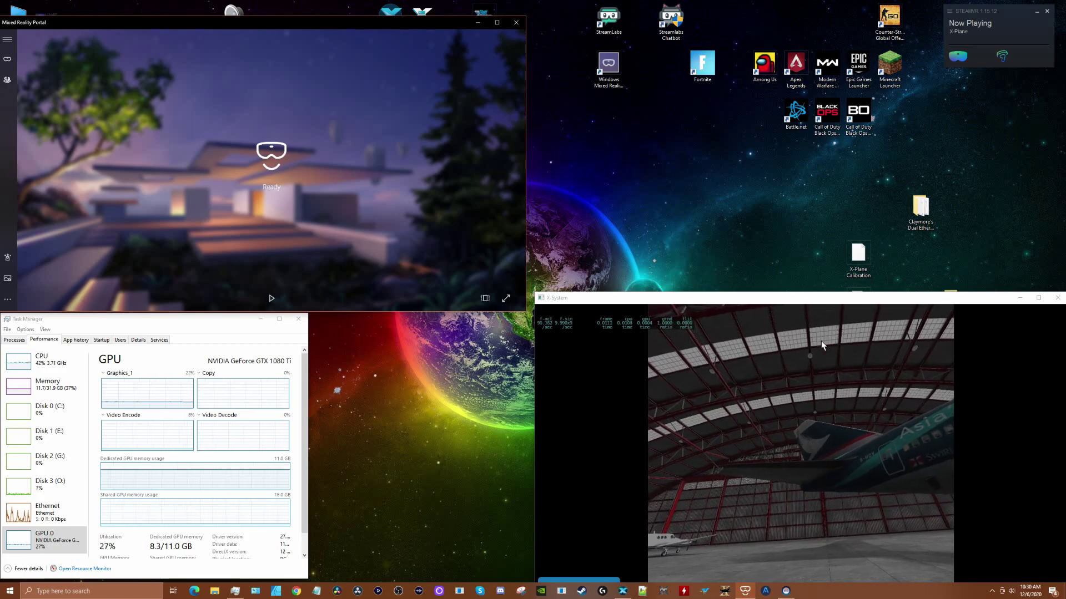
- Minimize Mixed Reality Portal and extend the X-Plane window upward for a larger view
left_click(477, 25)
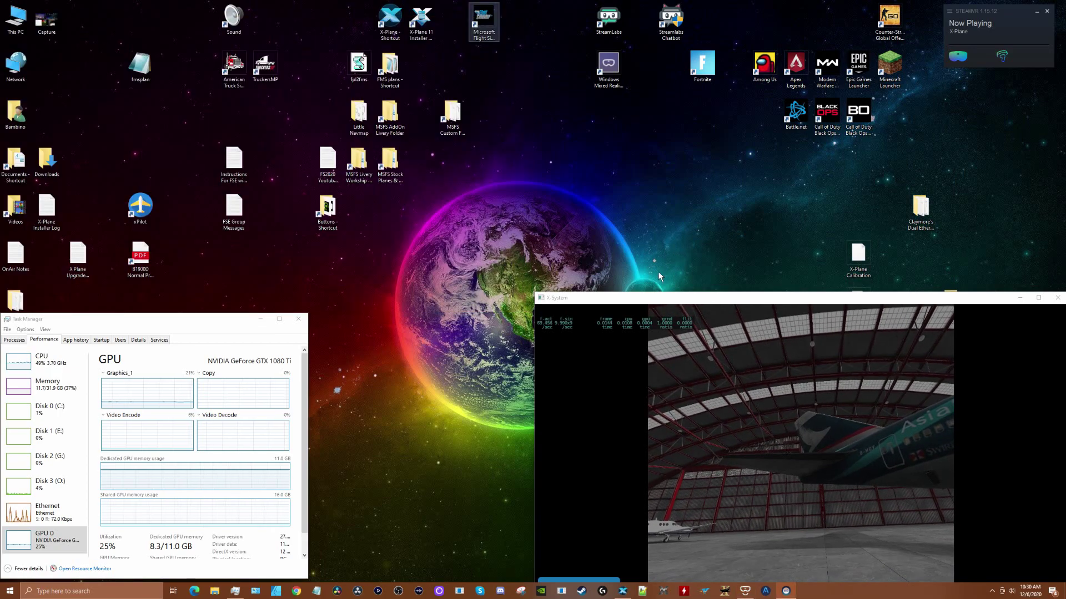
left_click_drag(745, 292, 744, 77)
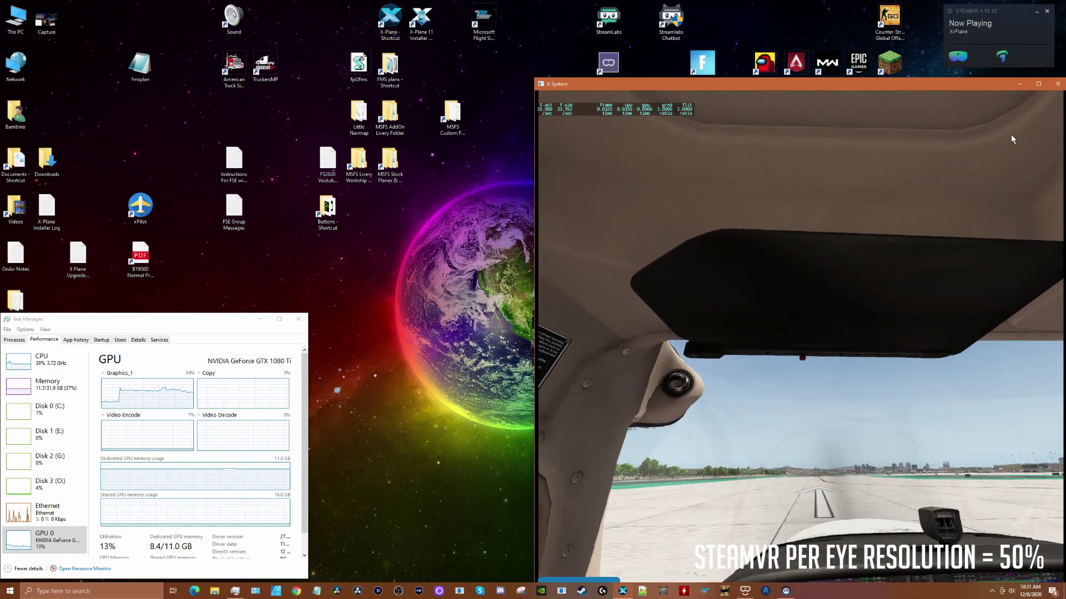
- Set the SteamVR custom render resolution per eye to 100% (3160 × 3092)
left_click(950, 12)
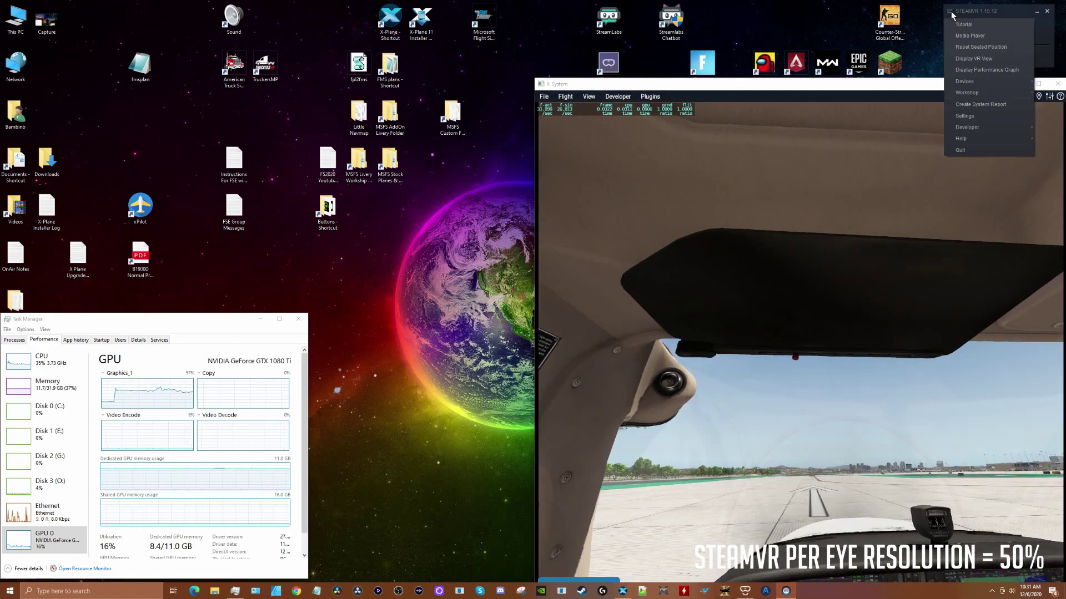
left_click(979, 119)
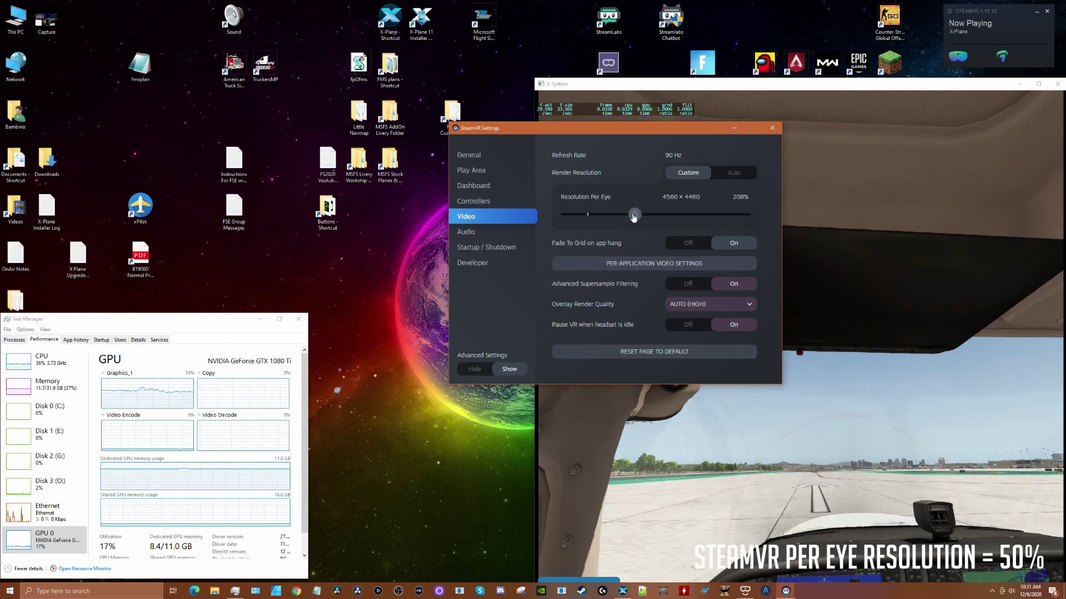
left_click(596, 219)
mouse_move(603, 217)
left_mouse_down()
mouse_move(628, 216)
mouse_move(592, 219)
left_mouse_up()
left_click(598, 217)
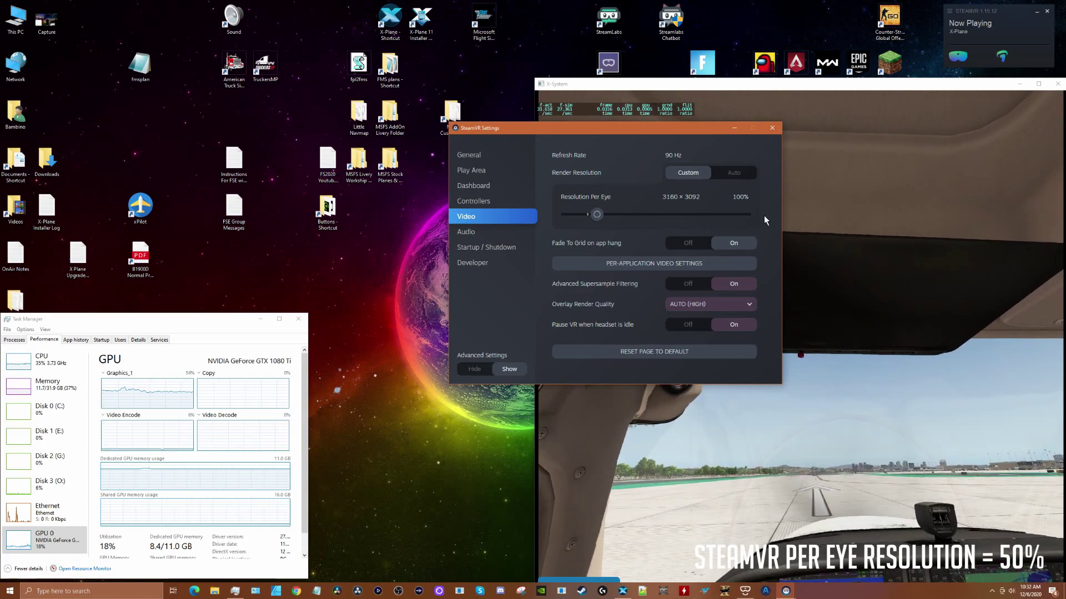
- Check the custom resolution multiplier in the SteamVR per-application video settings for X-Plane
left_click(638, 264)
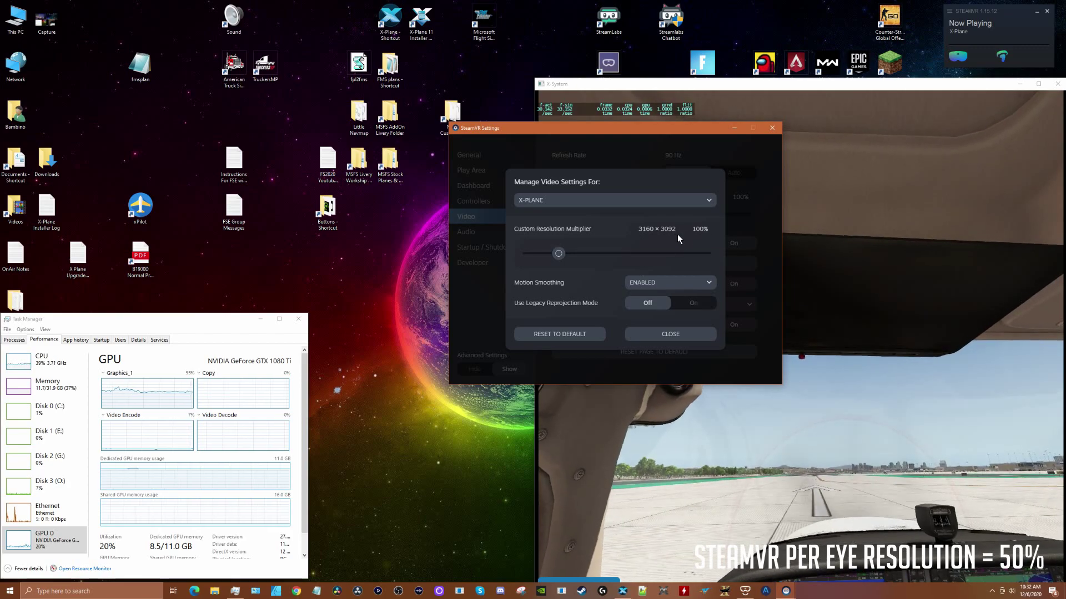
left_click(678, 333)
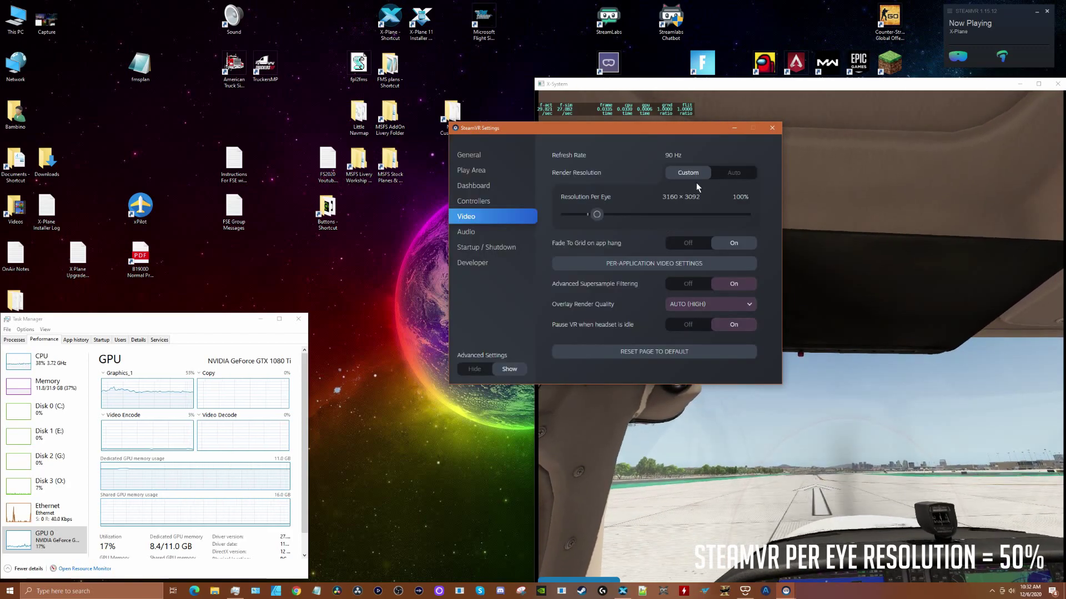
left_click(615, 264)
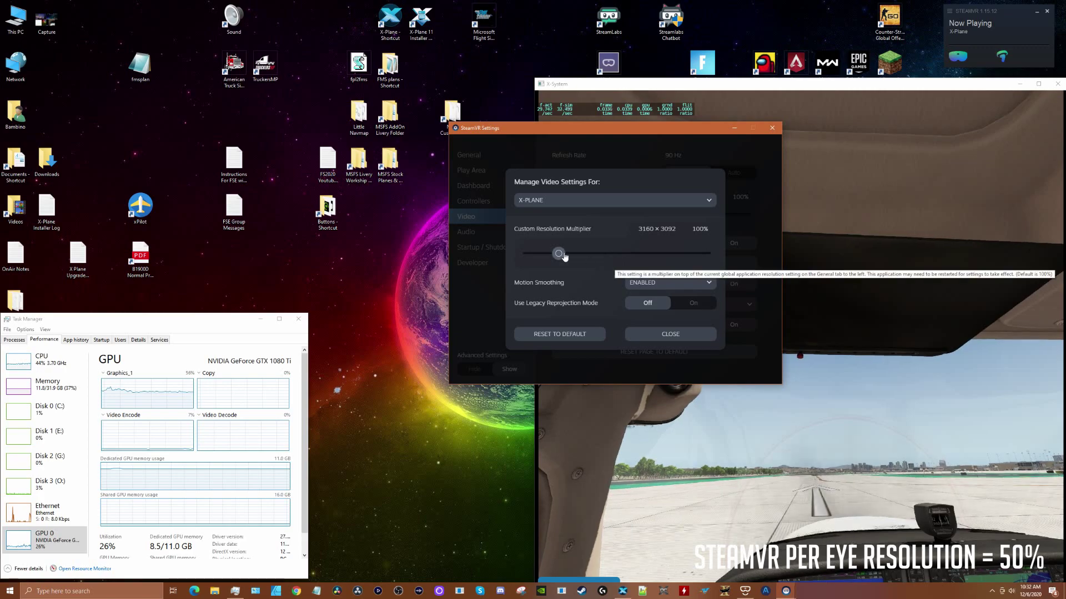
left_click(663, 339)
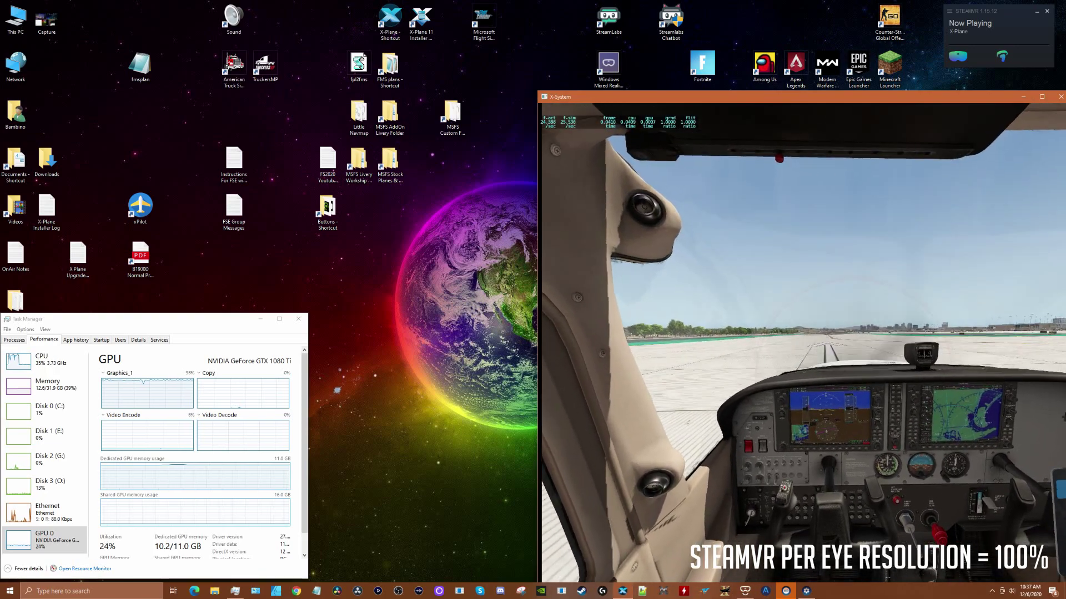
- Set the SteamVR resolution per eye to 70% (2644 × 2588) and close the settings
left_click(950, 11)
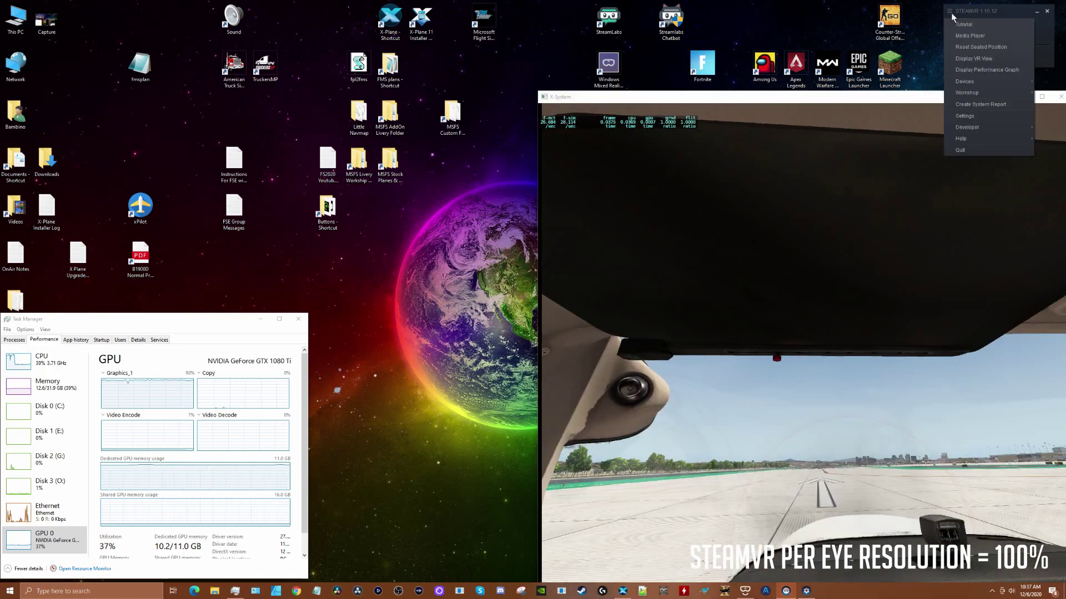
left_click(972, 118)
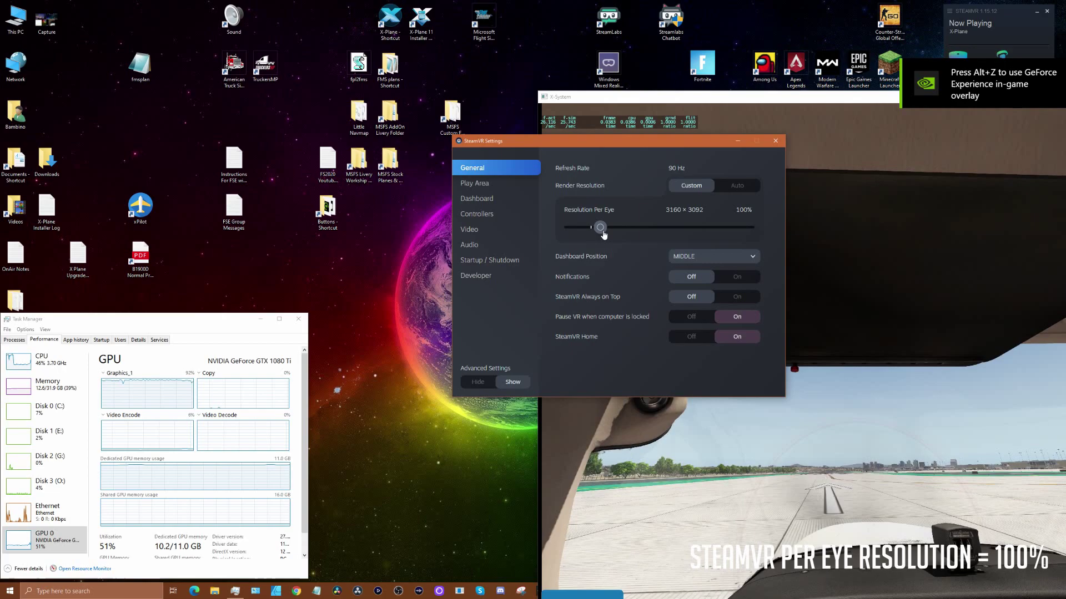
mouse_move(603, 232)
left_mouse_down()
mouse_move(575, 233)
mouse_move(590, 232)
left_mouse_up()
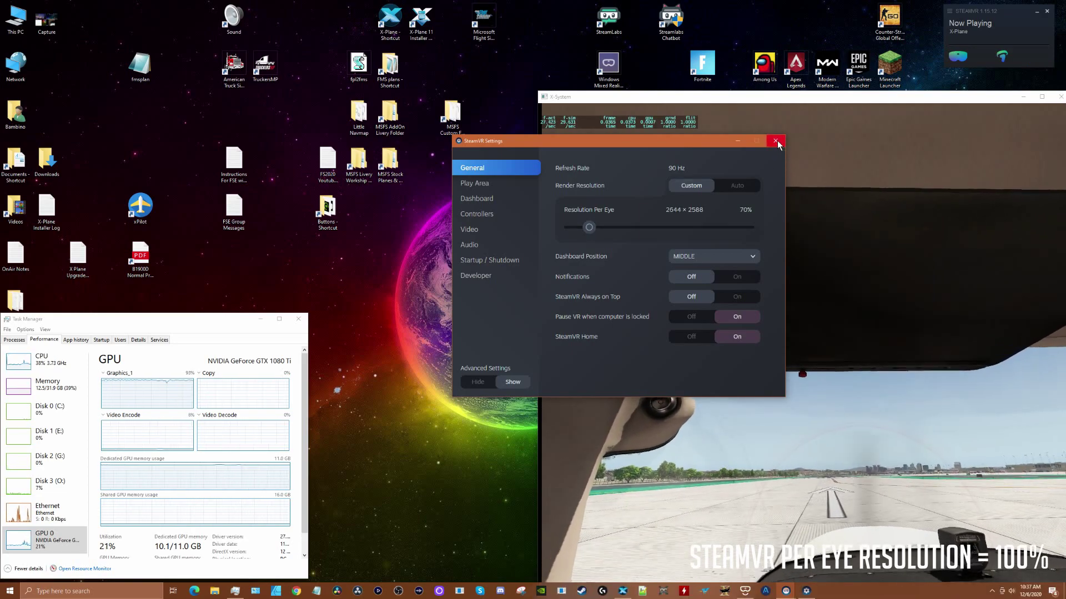
left_click(775, 141)
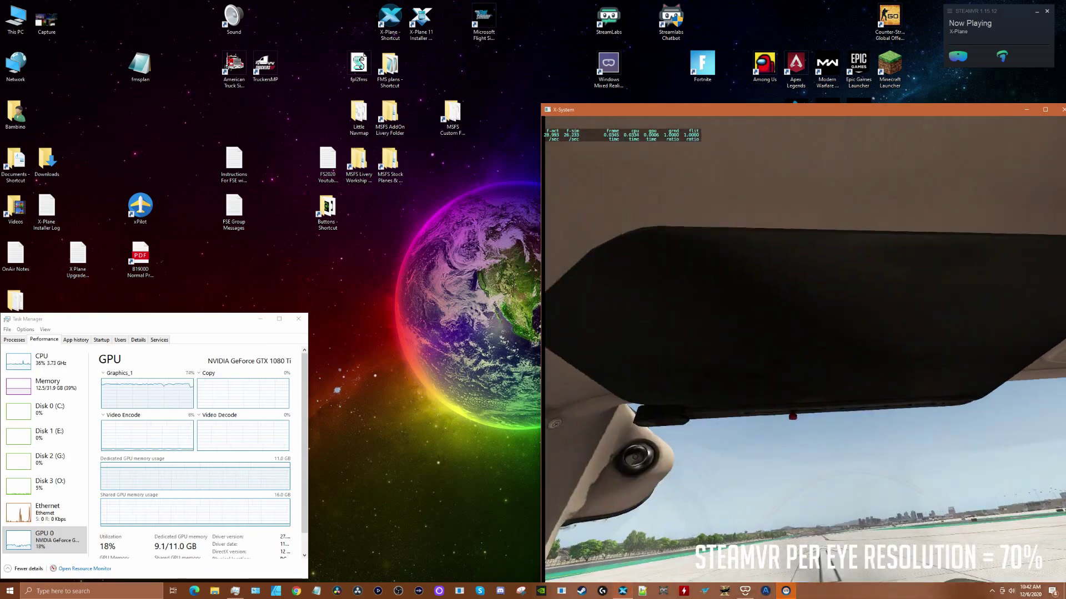
- Set the custom resolution multiplier for X-Plane to 120% in the SteamVR per-application video settings and close the settings
left_click(961, 12)
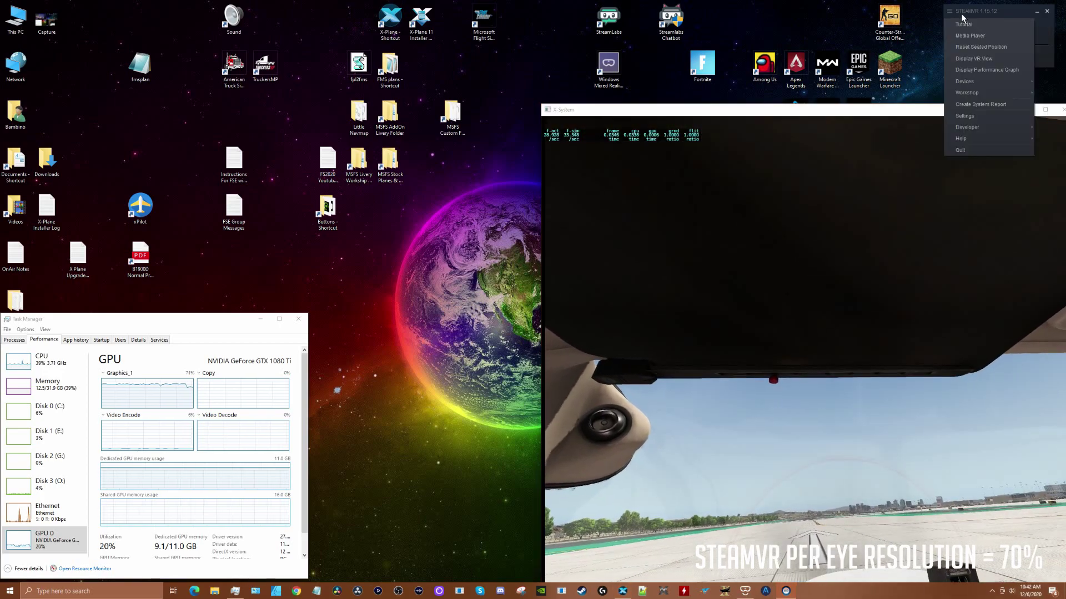
left_click(972, 115)
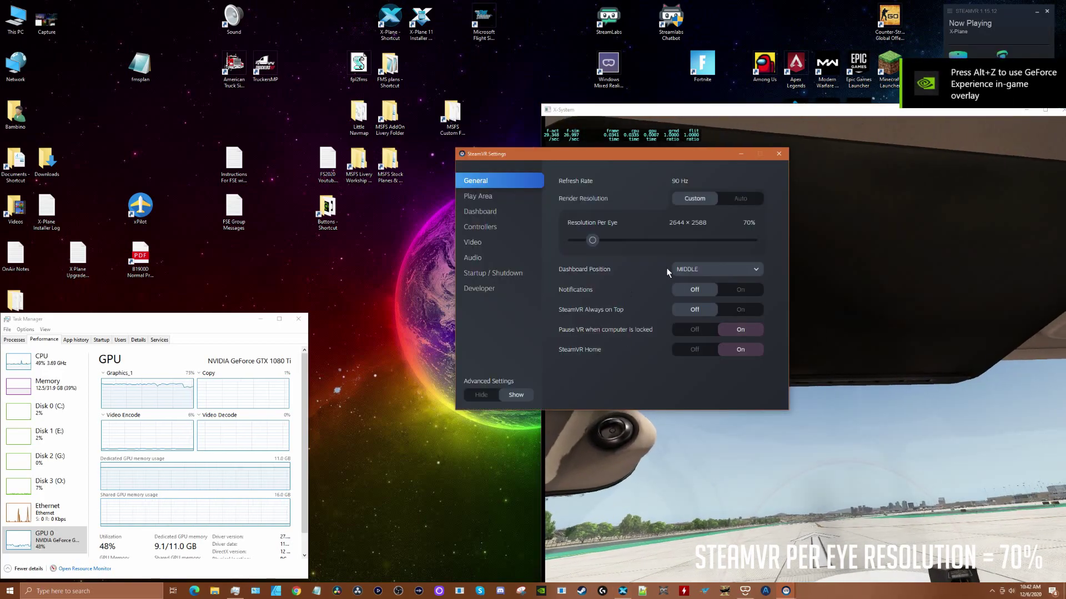
left_click(477, 243)
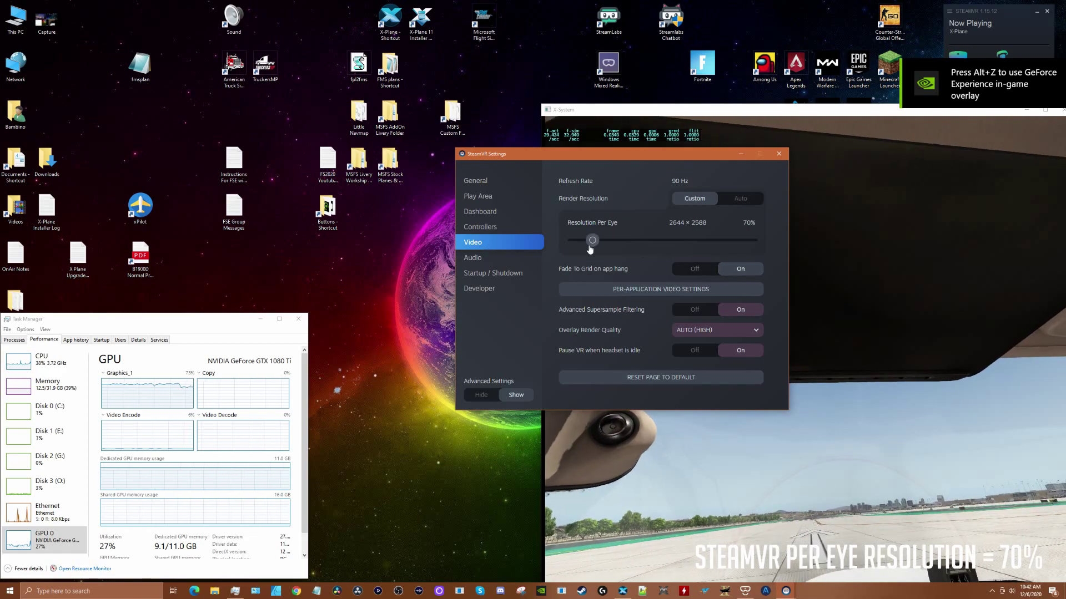
left_click(639, 290)
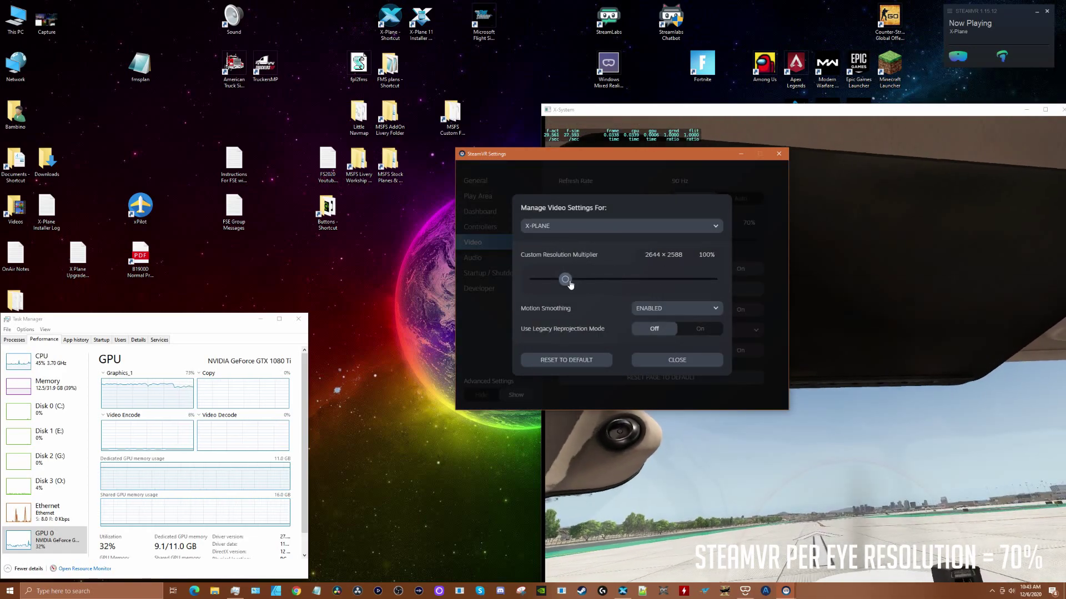
left_click_drag(570, 283, 573, 283)
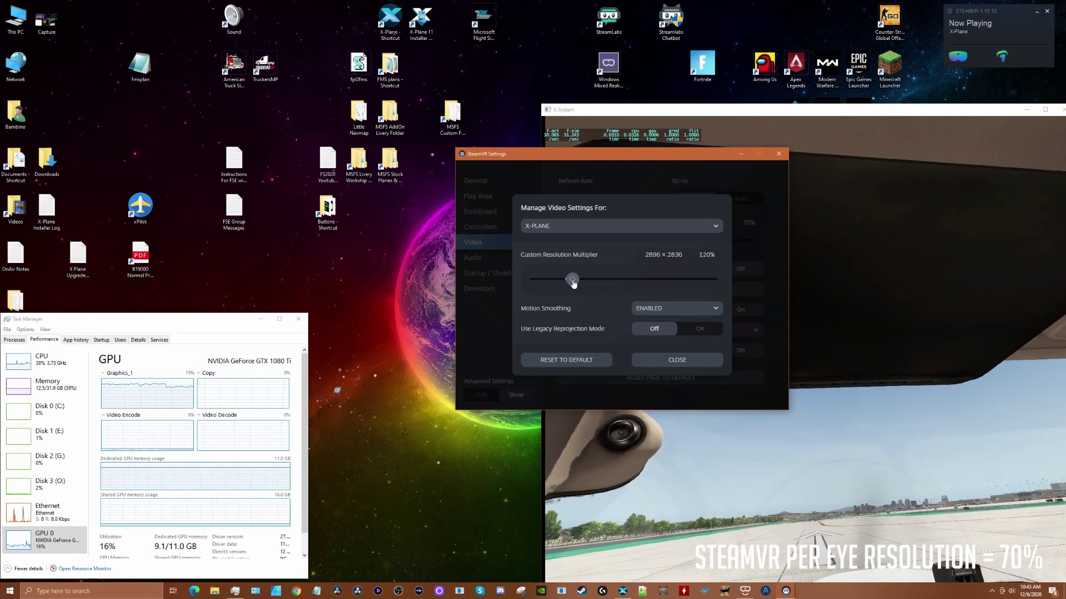
left_click(676, 360)
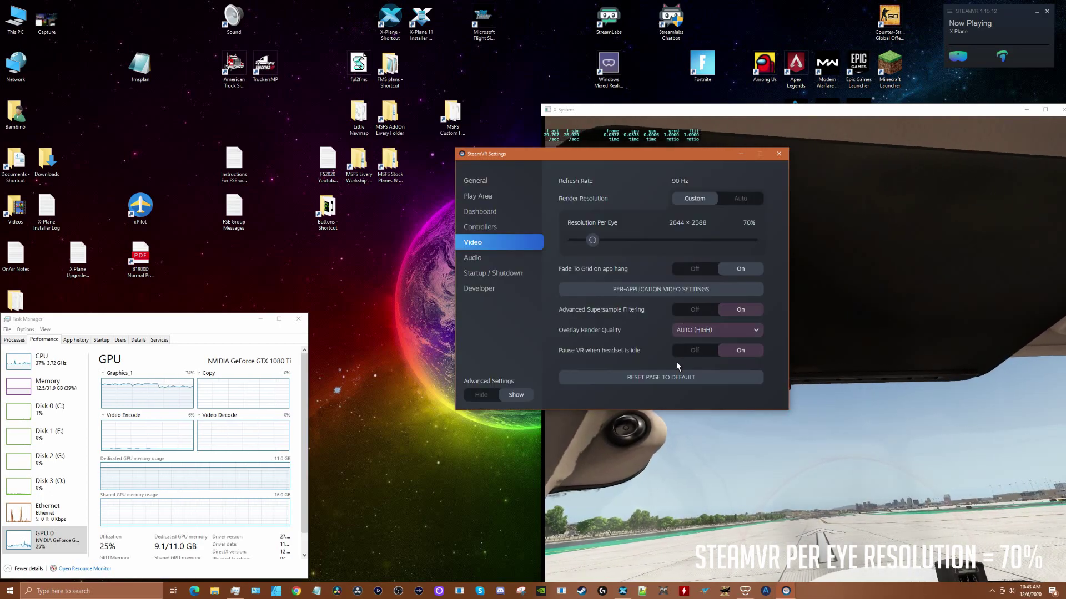
left_click(779, 154)
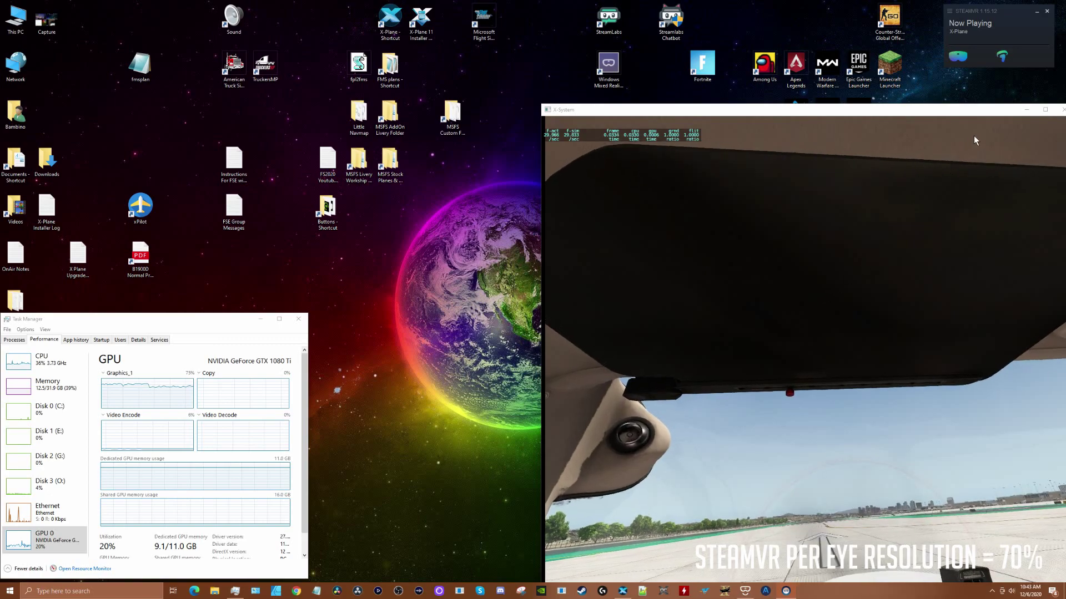
- Move the X-Plane window so that its whole frame fits on the screen
left_click_drag(1007, 108, 991, 109)
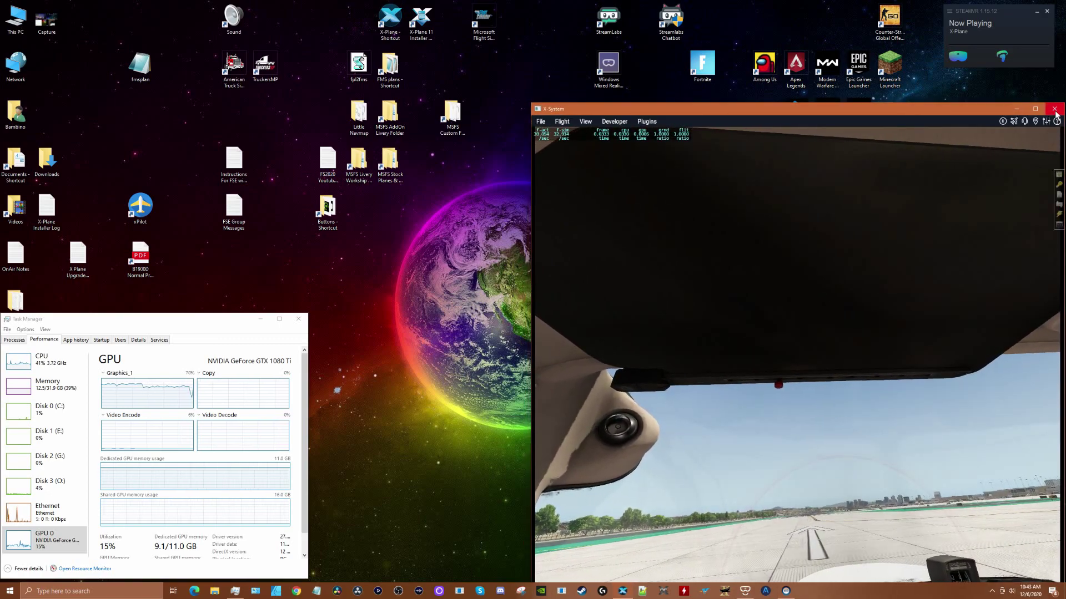